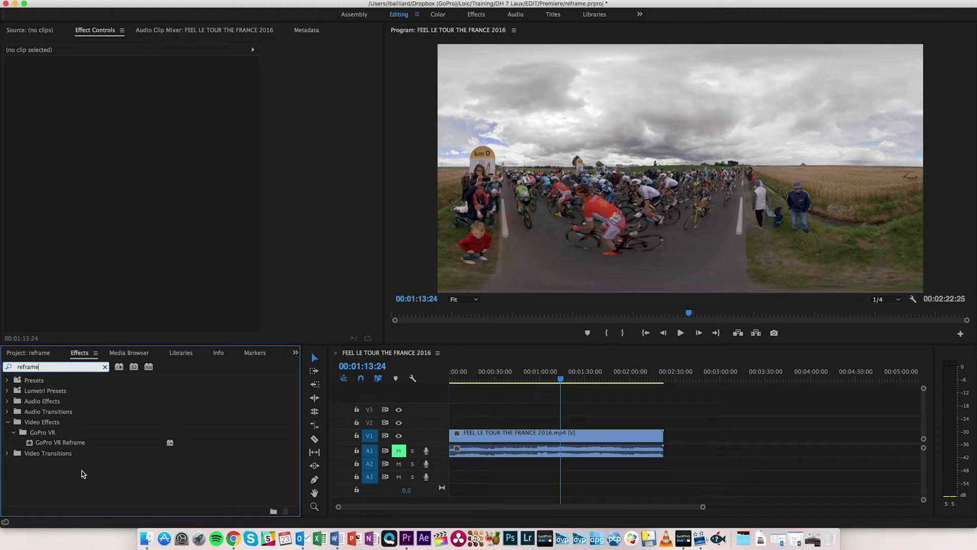
Apply the GoPro VR Reframe effect to the FEEL LE TOUR THE FRANCE 2016.mp4 clip in the timeline.
drag(60, 443, 486, 440)
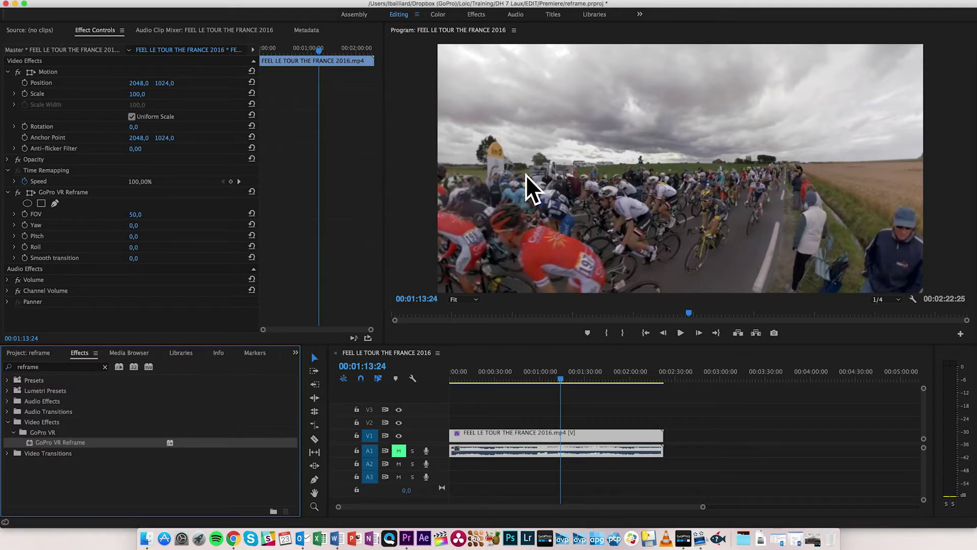
Switch to GoPro VR Player, look around the 360° footage in several directions, and quit the player.
click(685, 544)
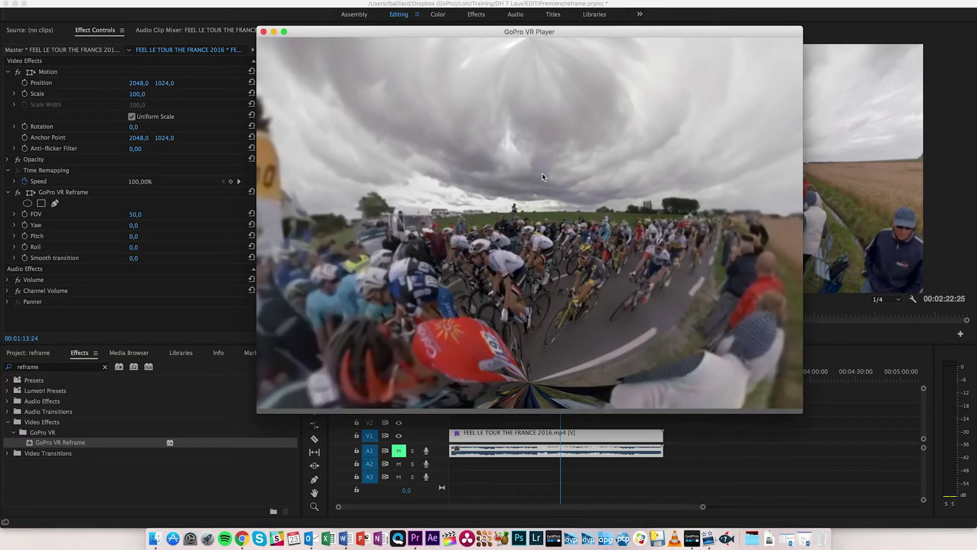
drag(540, 241, 466, 209)
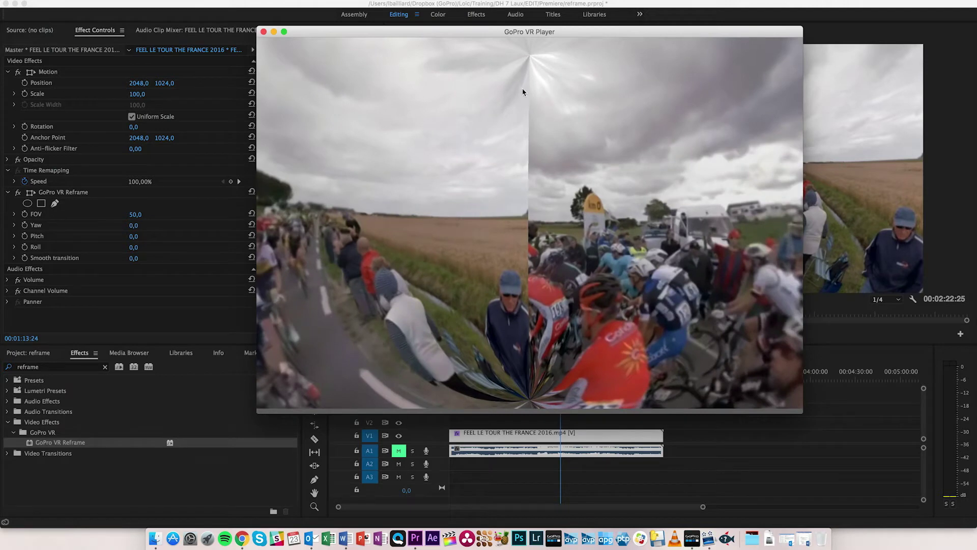
drag(545, 251, 631, 216)
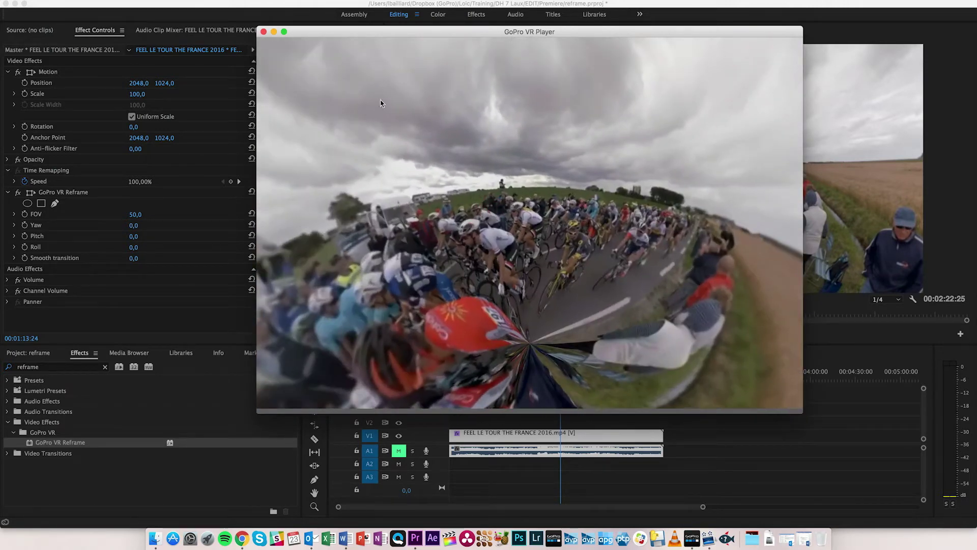
key(super+q)
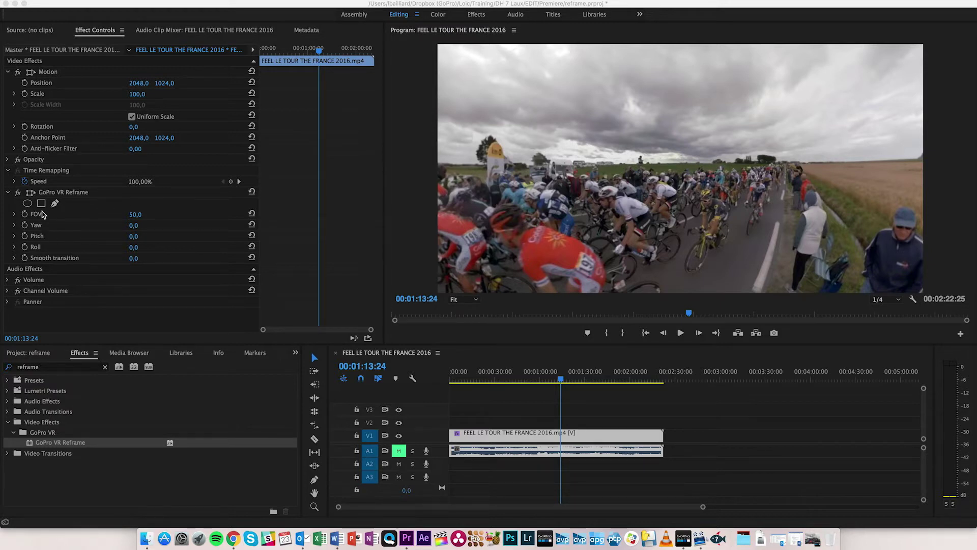
Enable keyframing for the reframe effect's FOV, Yaw, Pitch and Roll at the clip's first frame, 00:00:00:00.
click(66, 193)
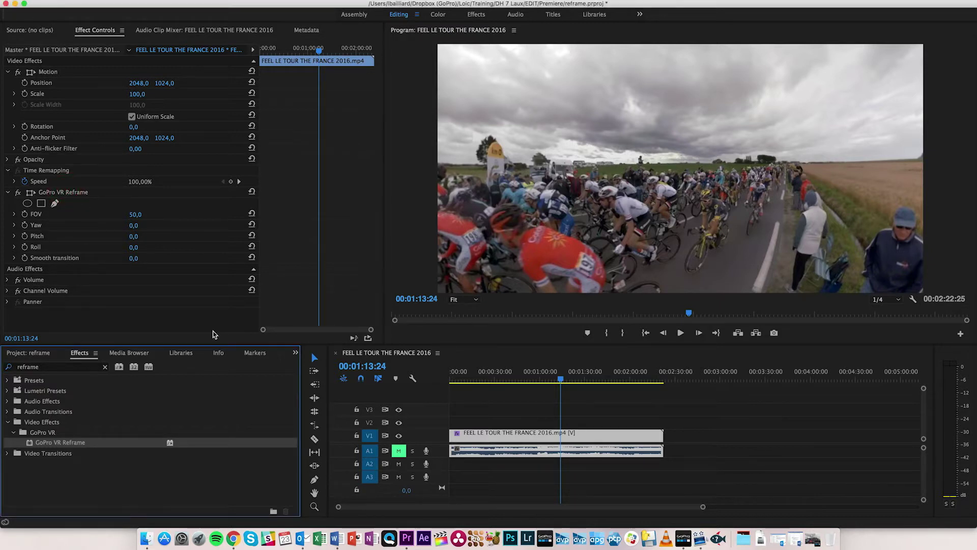
click(65, 194)
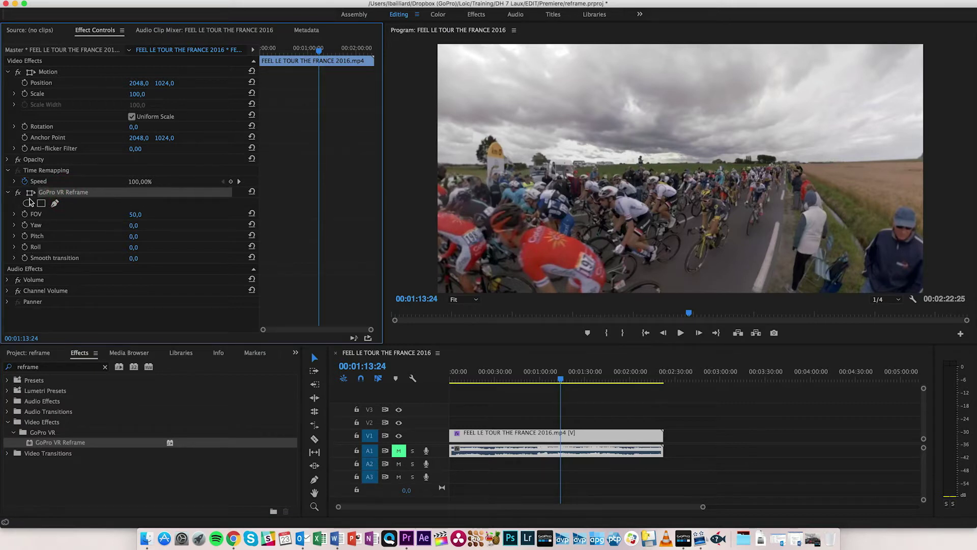
drag(315, 51, 256, 56)
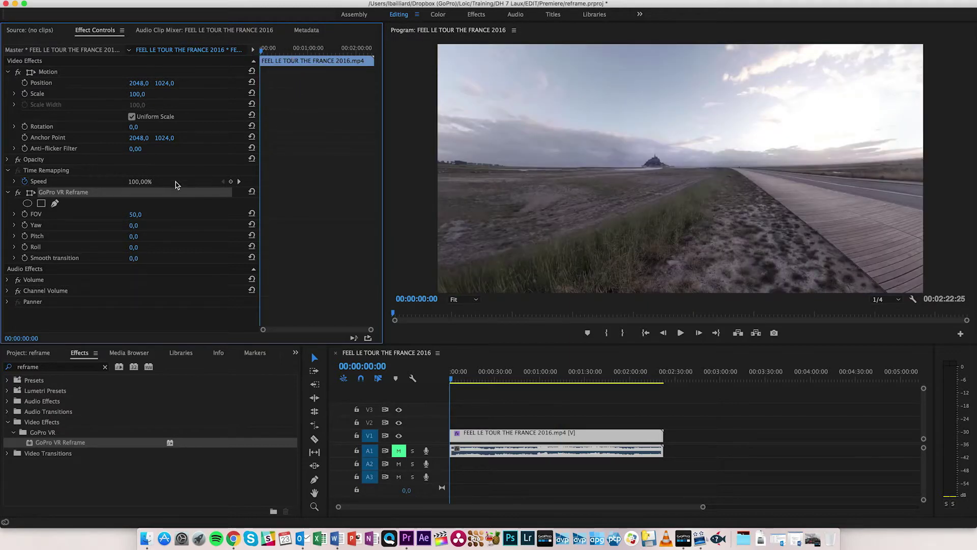
click(24, 214)
click(24, 225)
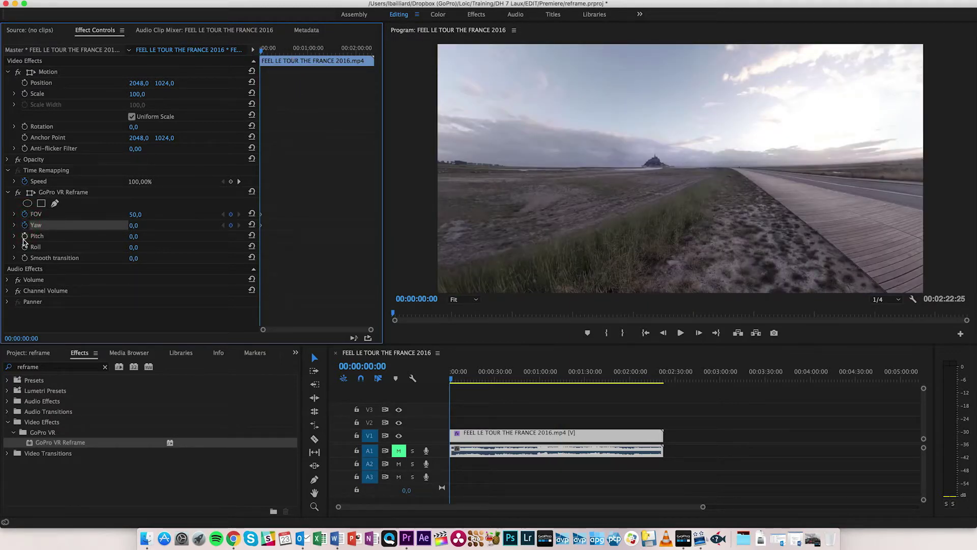
click(25, 236)
click(25, 247)
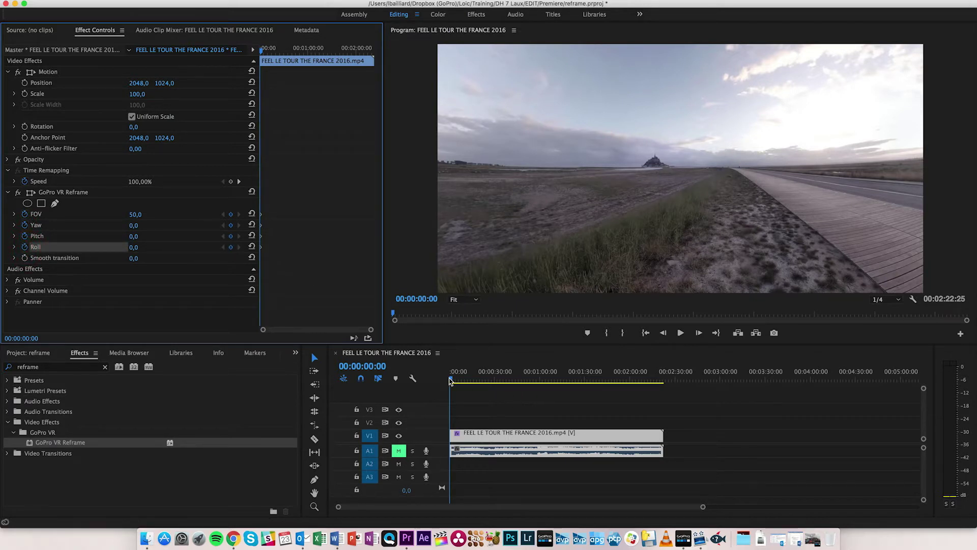
click(426, 380)
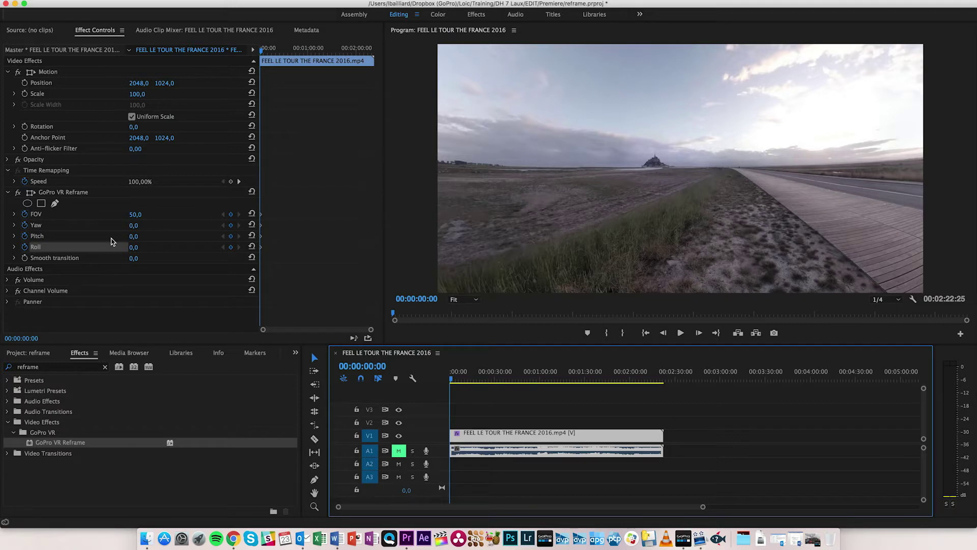
Set the reframe FOV to 77 and the pitch to 84° at the first frame for a tiny-planet look.
click(136, 215)
mouse_move(136, 215)
mouse_down()
mouse_move(155, 214)
mouse_move(146, 214)
mouse_up()
click(137, 214)
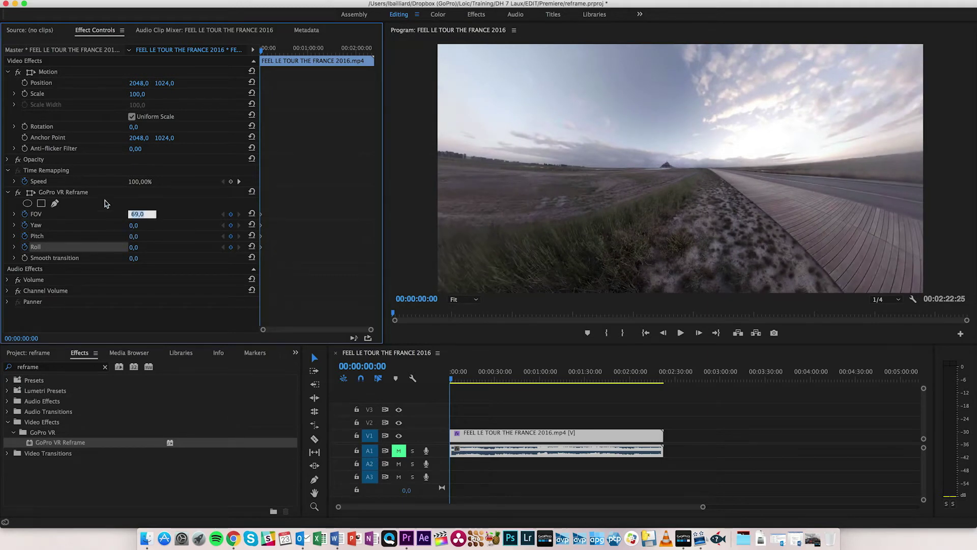
click(156, 198)
drag(133, 237, 144, 214)
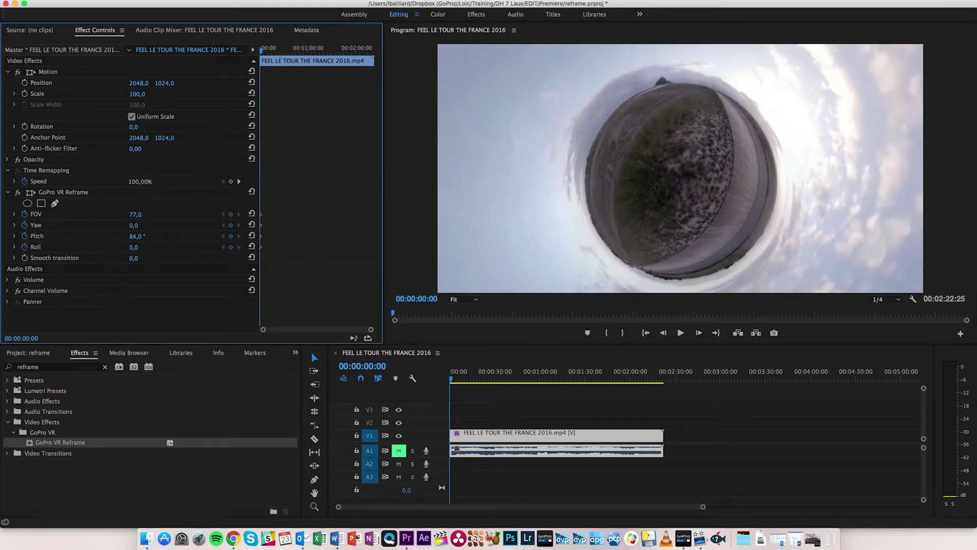
click(450, 383)
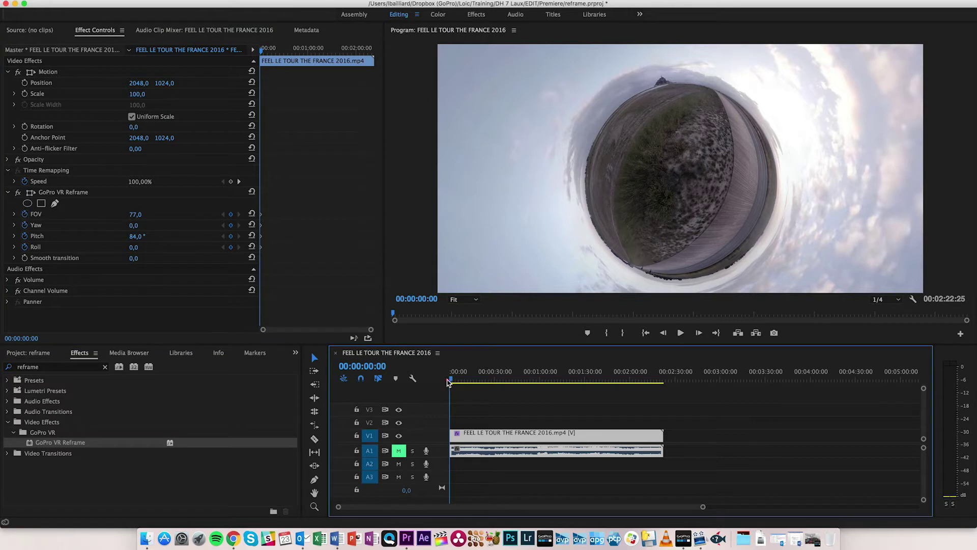
Set the reframe pitch to 0 at the first frame.
click(137, 236)
text(0)
key(Return)
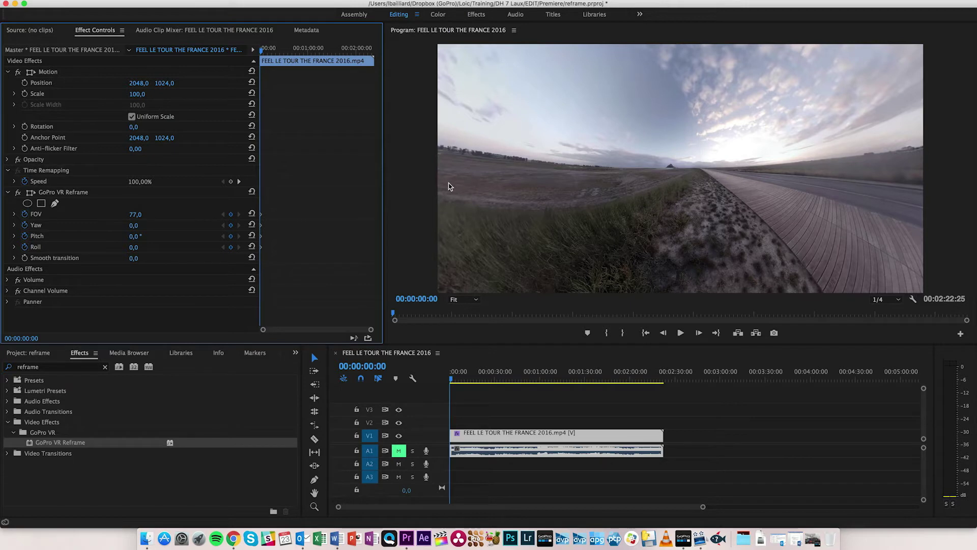
Try reorienting the reframed view freehand directly in the program preview, and undo the rotation.
click(64, 193)
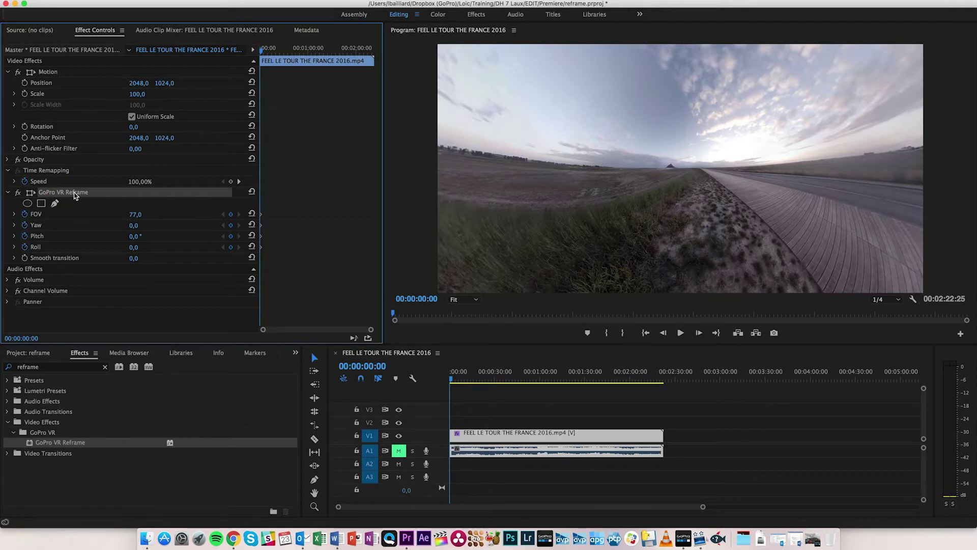
drag(691, 187, 732, 160)
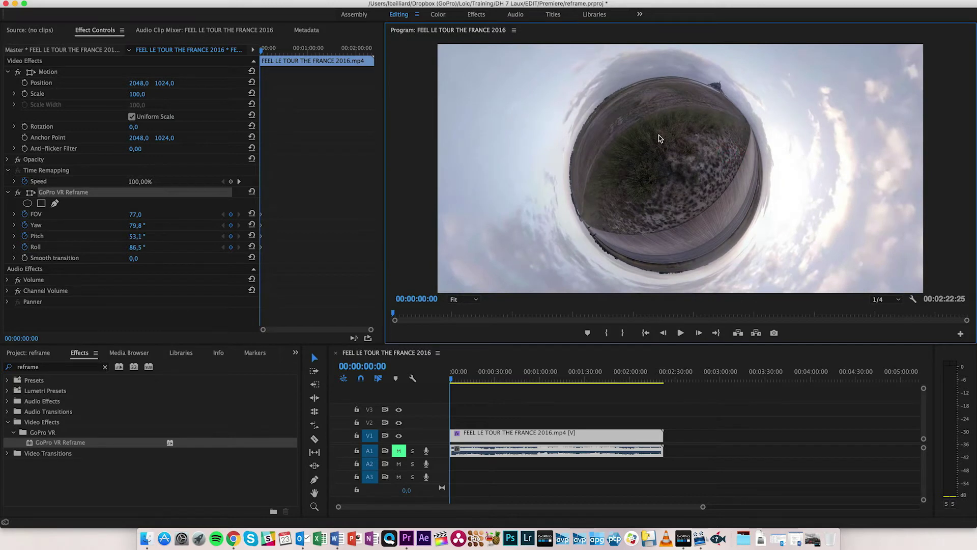
key(super+z)
key(super+z)
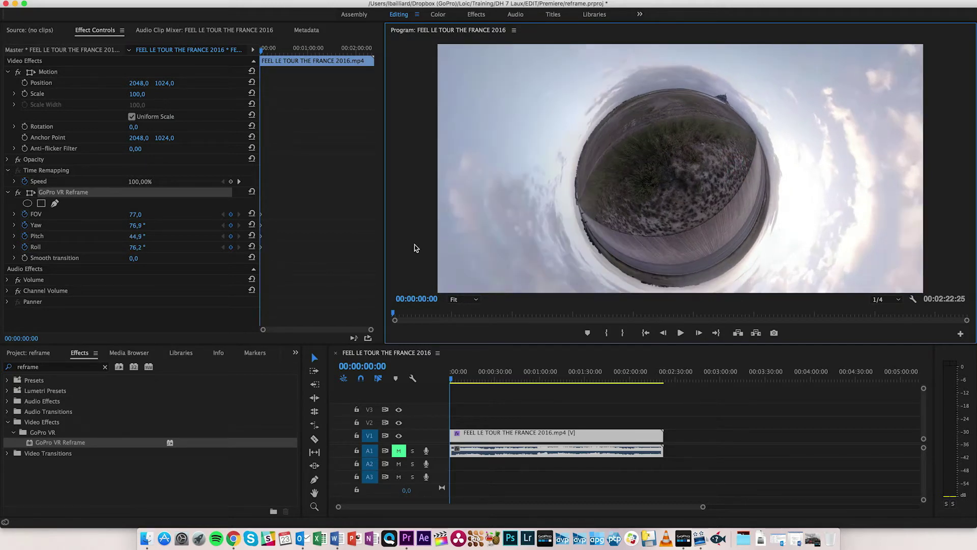
Set the reframe FOV to 40 at the first frame.
click(131, 214)
drag(134, 214, 116, 214)
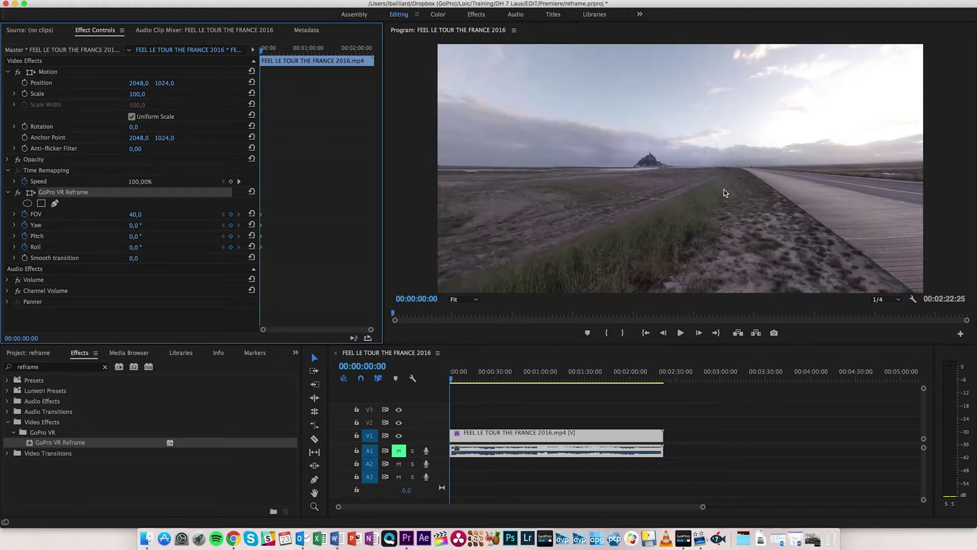
Rotate the reframed view freehand at 00:00:05:21 to a yaw of about -130°, keeping the horizon nearly level.
drag(263, 52, 267, 49)
click(768, 161)
drag(768, 161, 592, 159)
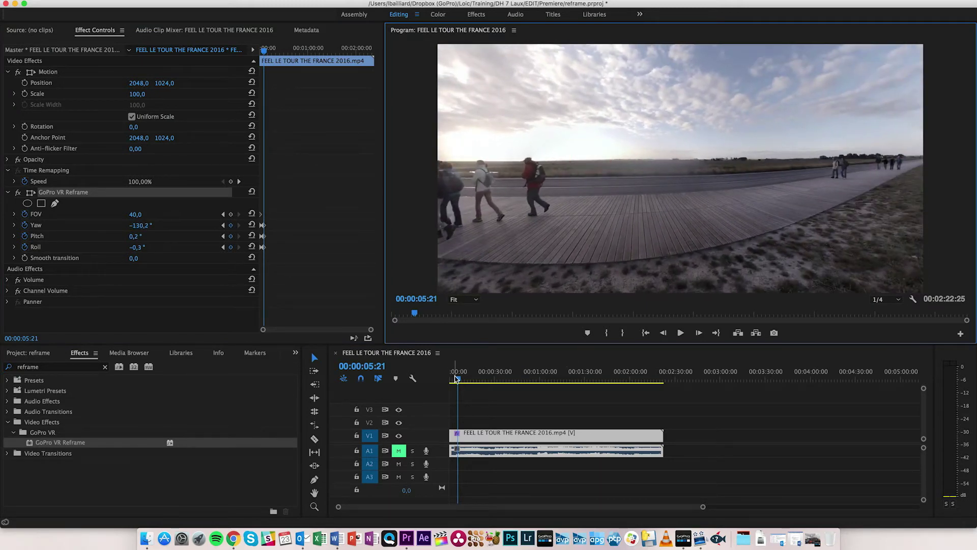
Play back the camera move from near the clip's start and add FOV, Yaw, Pitch and Roll keyframes at 00:00:05:29.
drag(457, 378, 451, 378)
key(space)
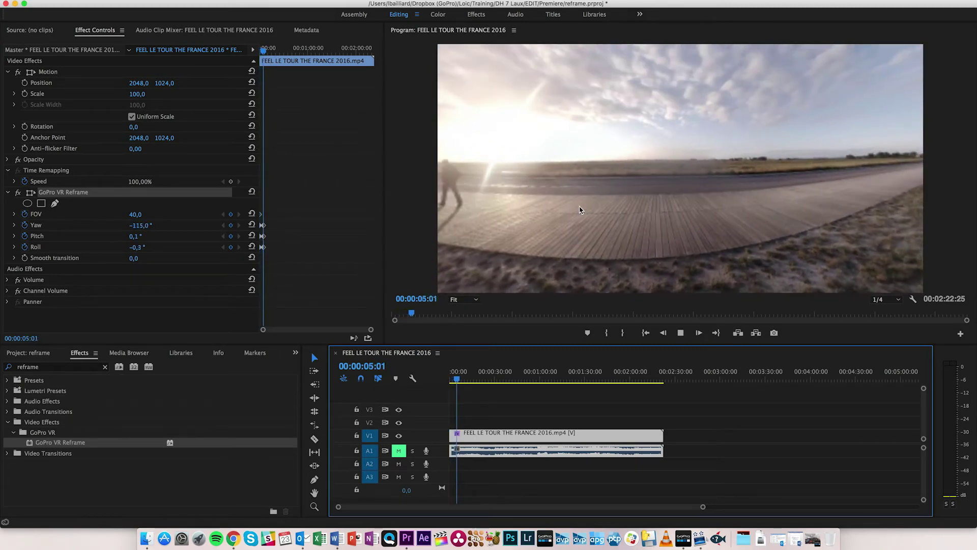
key(space)
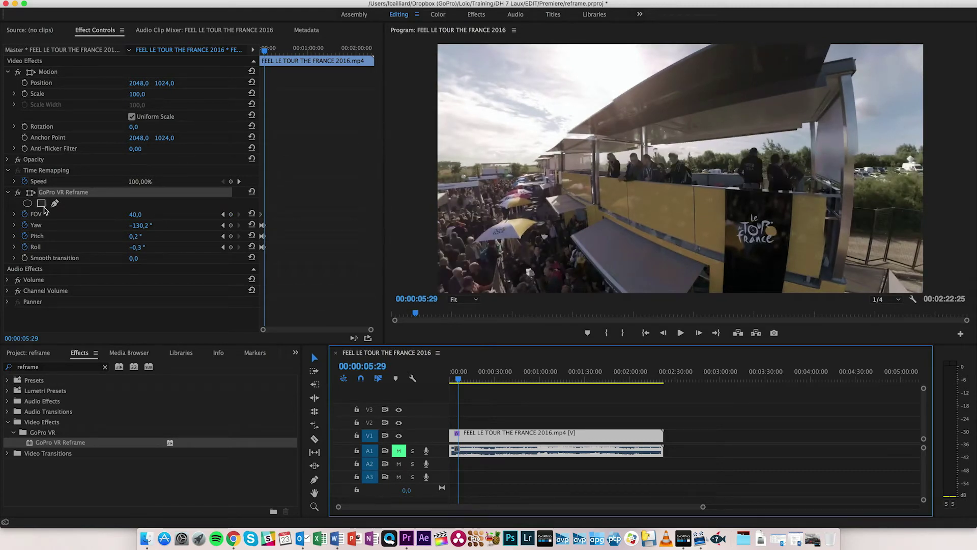
click(230, 213)
click(231, 225)
click(231, 236)
click(231, 247)
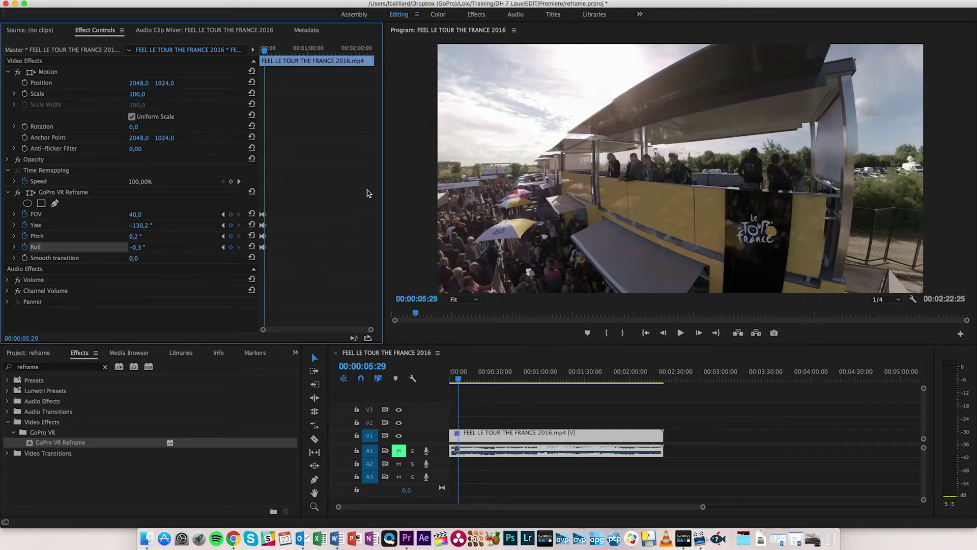
Add FOV, Yaw, Pitch and Roll keyframes at 00:00:12:23, just before the cut away from the Tour de France podium shot.
key(space)
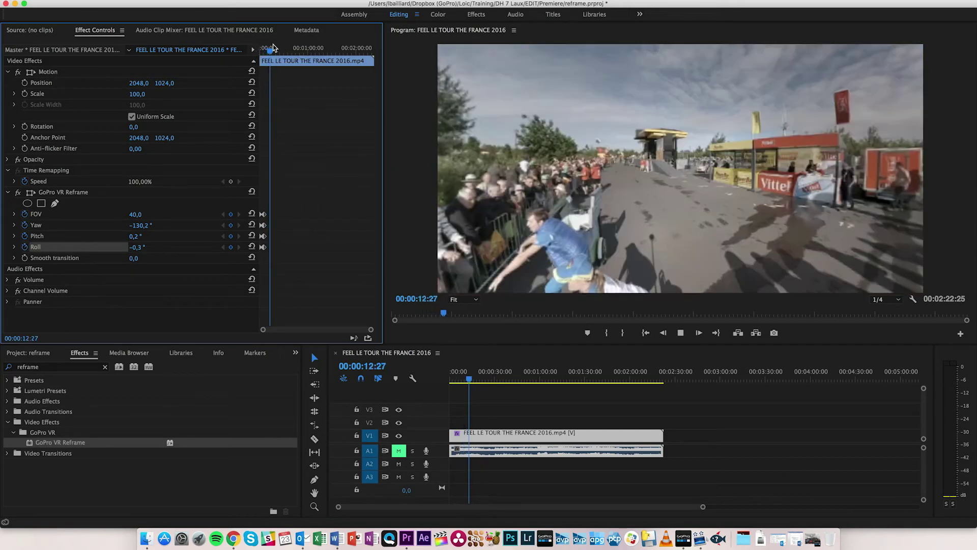
key(space)
key(Left)
key(Left)
key(Left)
key(Left)
key(Left)
key(Left)
key(Left)
key(Left)
key(Left)
key(Left)
key(Left)
key(Left)
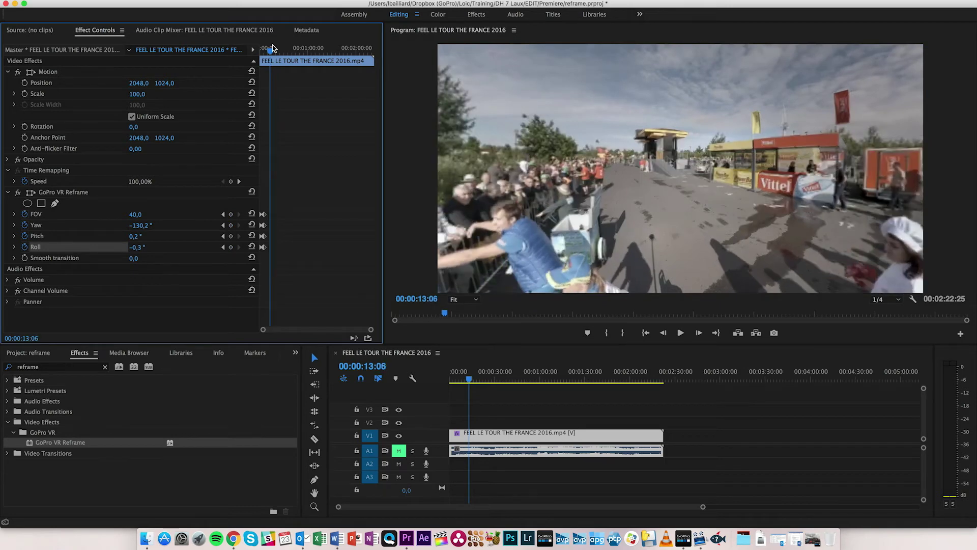
key(Left)
key(Left)
key(Left)
key(Left)
key(Left)
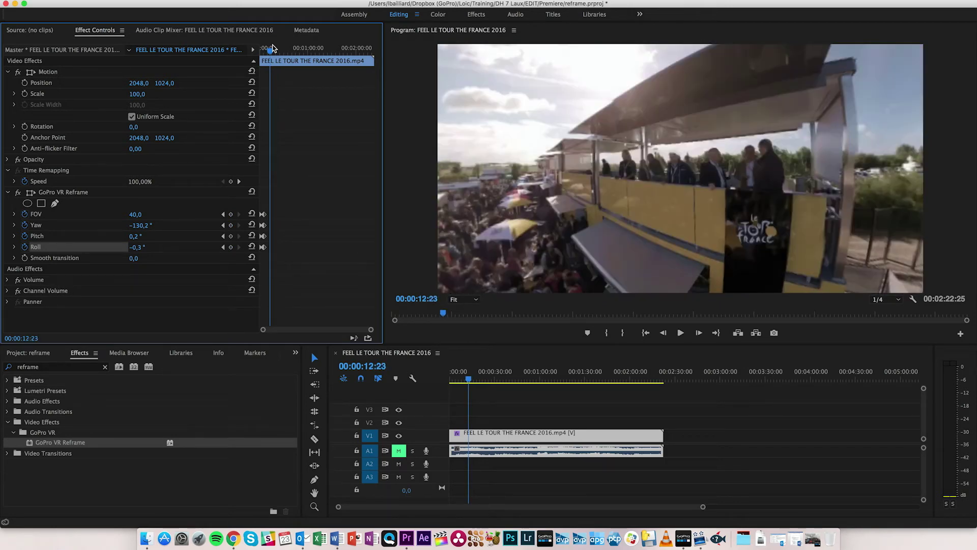
key(Left)
click(230, 214)
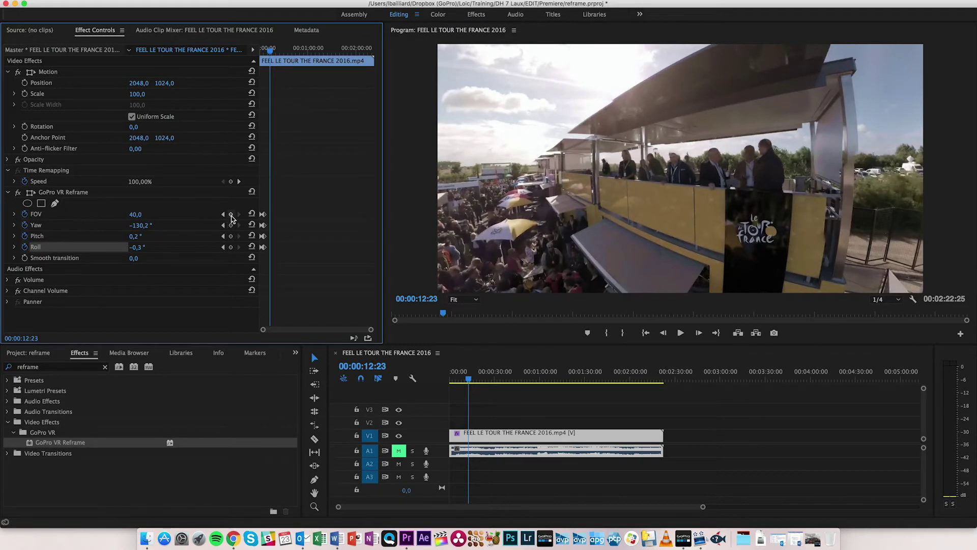
click(230, 225)
click(231, 236)
click(230, 246)
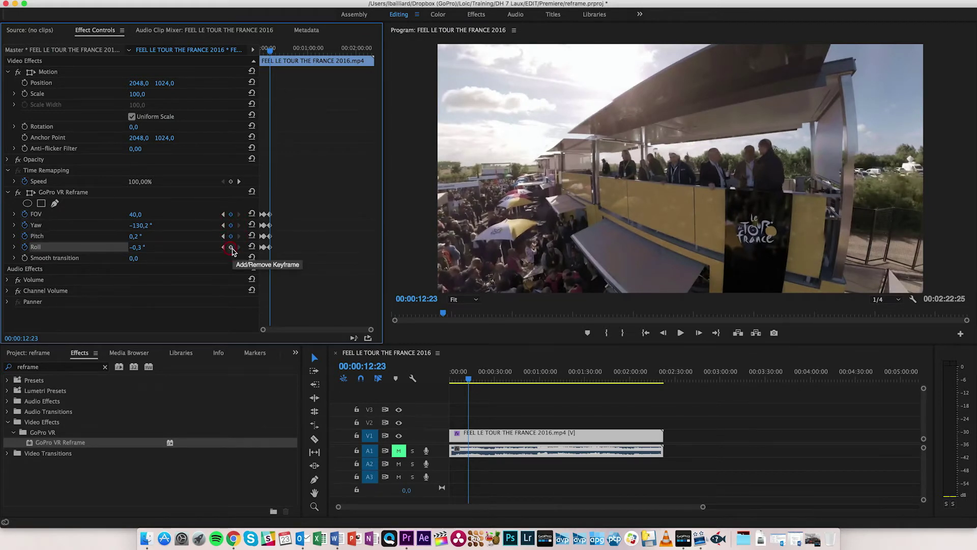
Create a tiny-planet view at 00:00:12:23 with FOV 88, yaw about -153°, pitch about -63° and roll about -23°.
drag(132, 213, 152, 213)
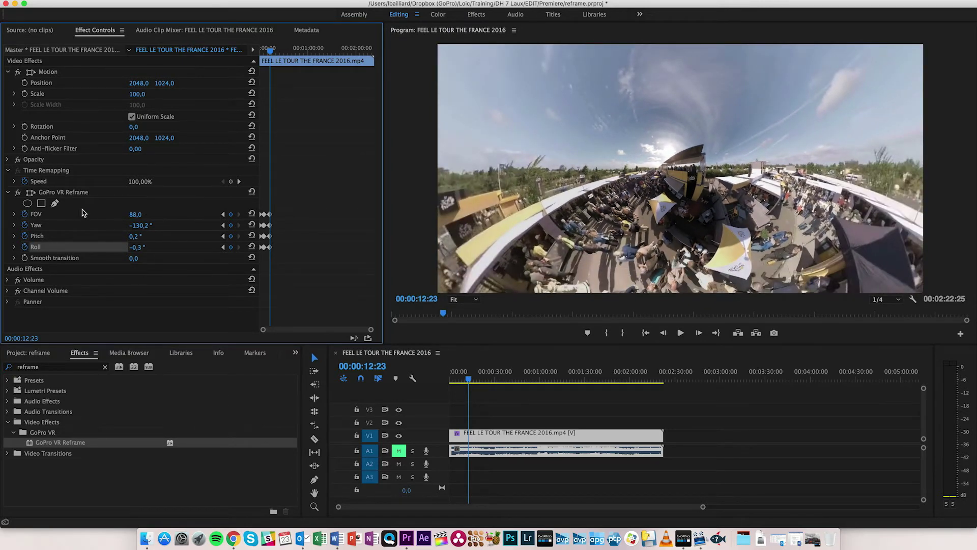
click(75, 196)
drag(703, 220, 687, 131)
drag(846, 151, 820, 102)
drag(685, 147, 884, 204)
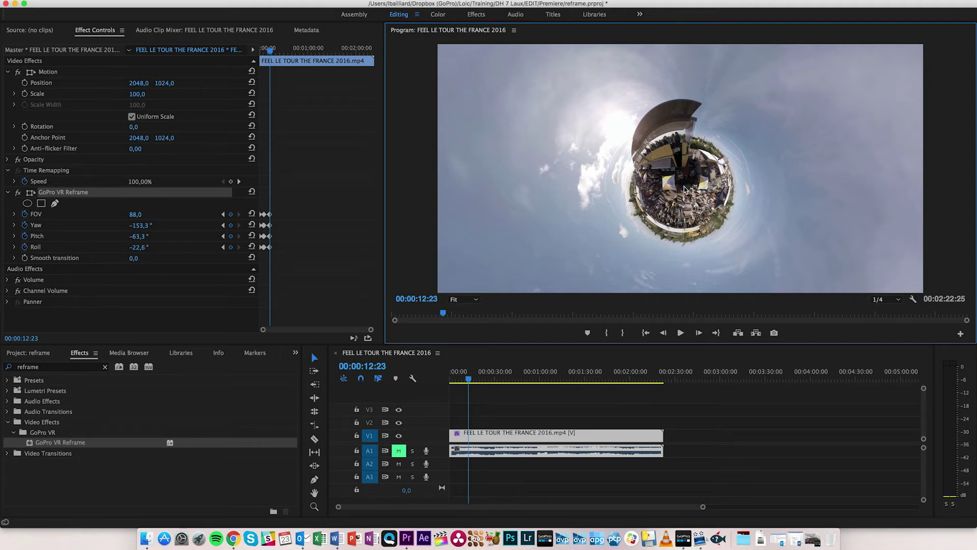
Play the keyframed reframing from the clip's start to just past 00:00:14:00 to check the transitions.
drag(269, 53, 260, 53)
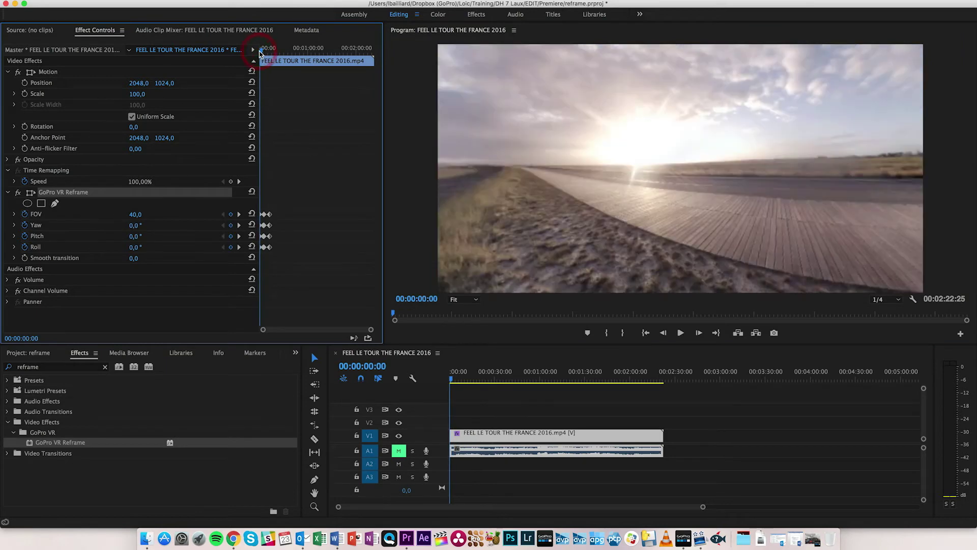
key(space)
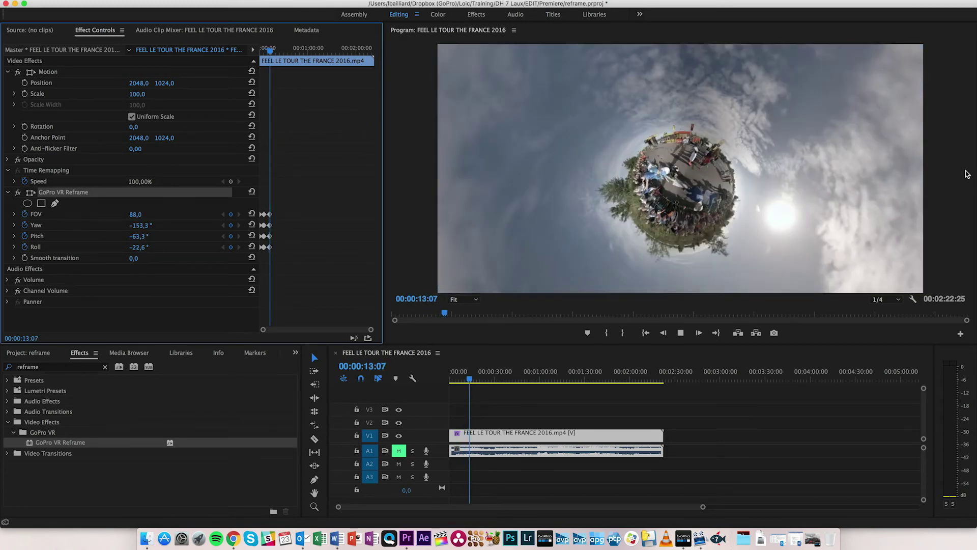
key(space)
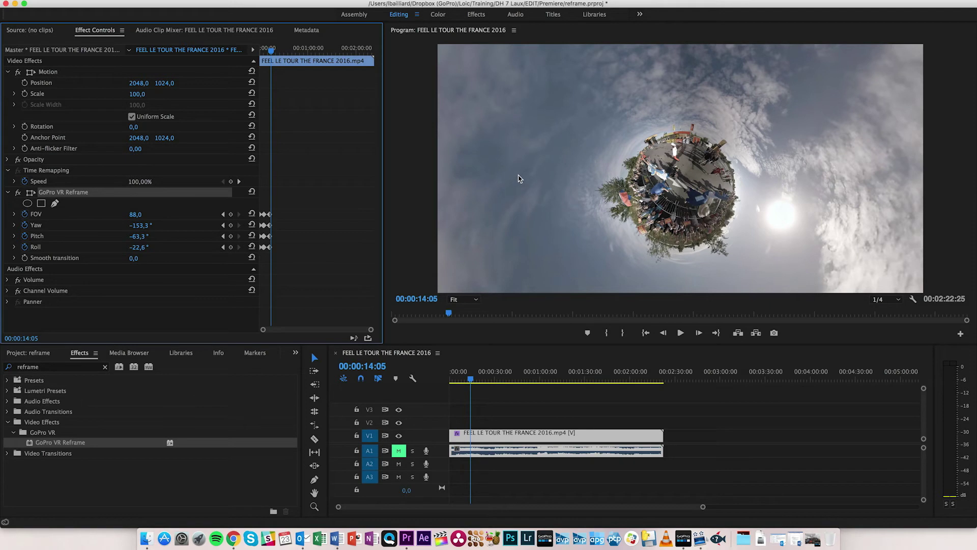
Open the media export settings for the FEEL LE TOUR THE FRANCE 2016 sequence.
click(553, 402)
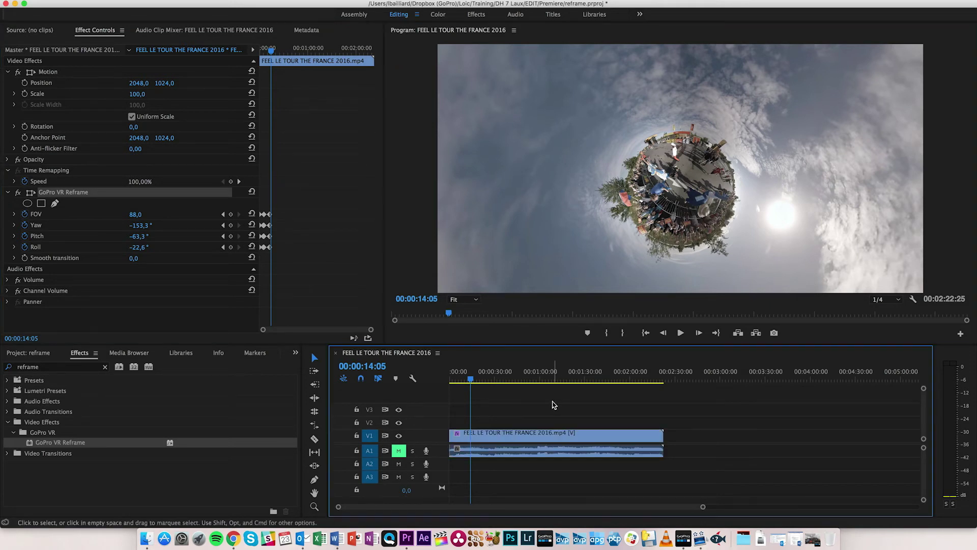
click(107, 0)
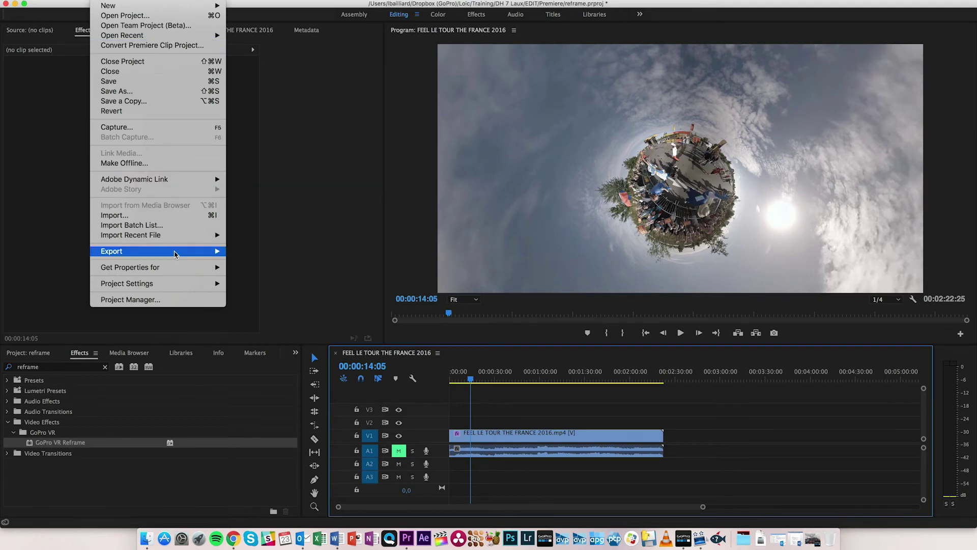
mouse_move(227, 251)
click(257, 251)
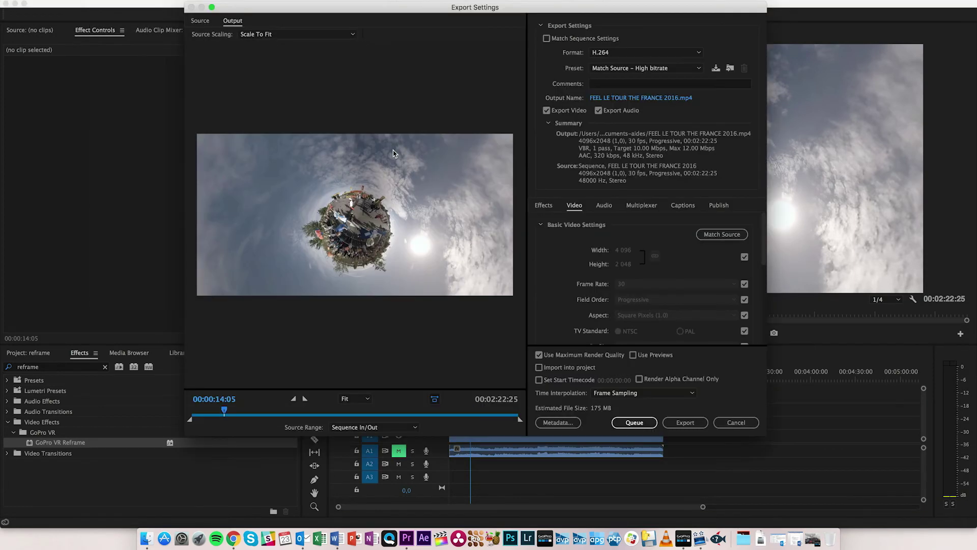
Enable cropping on the export source and constrain the crop to 16:9 proportions.
click(201, 22)
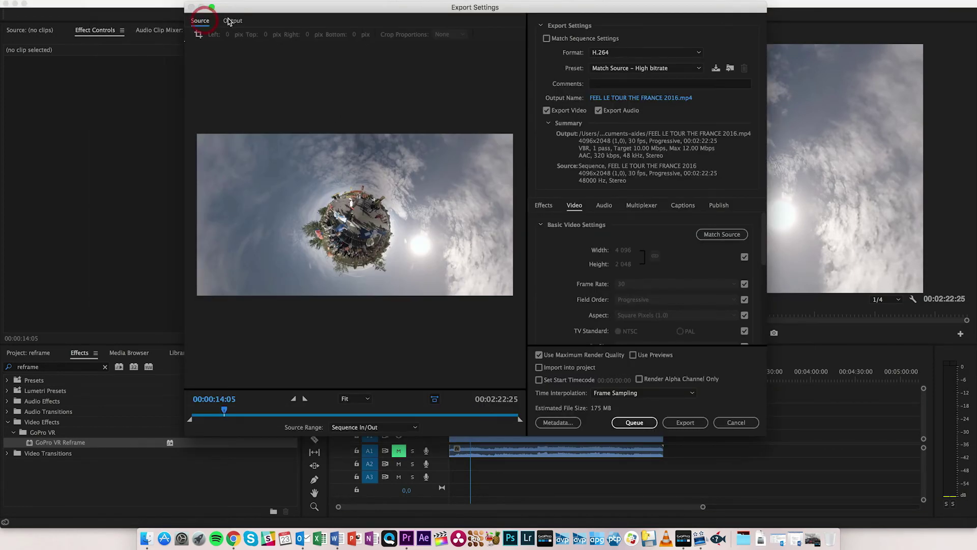
click(199, 34)
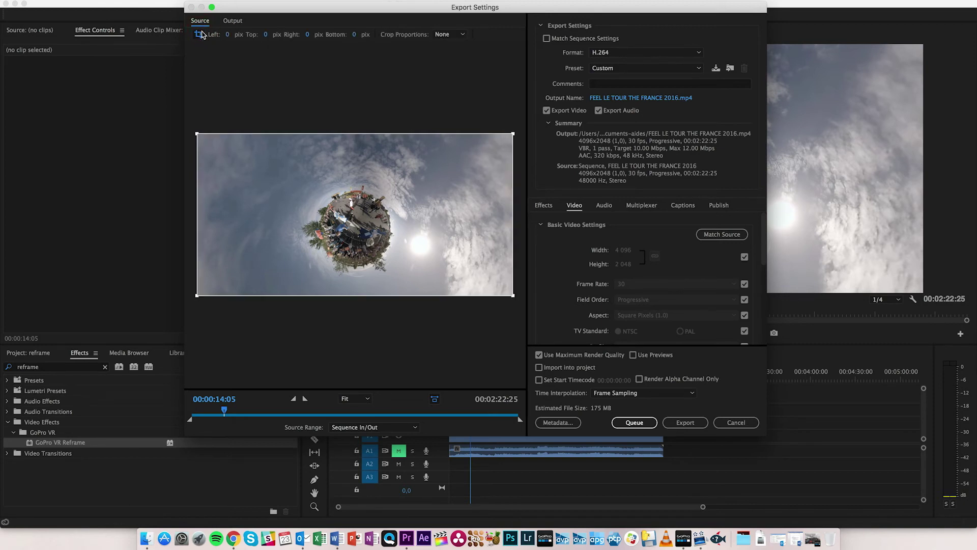
click(456, 37)
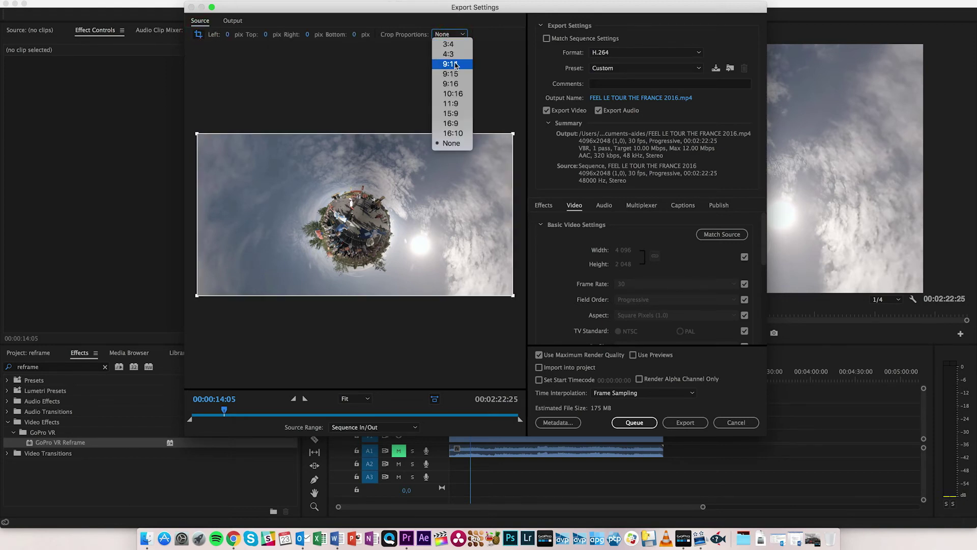
click(463, 126)
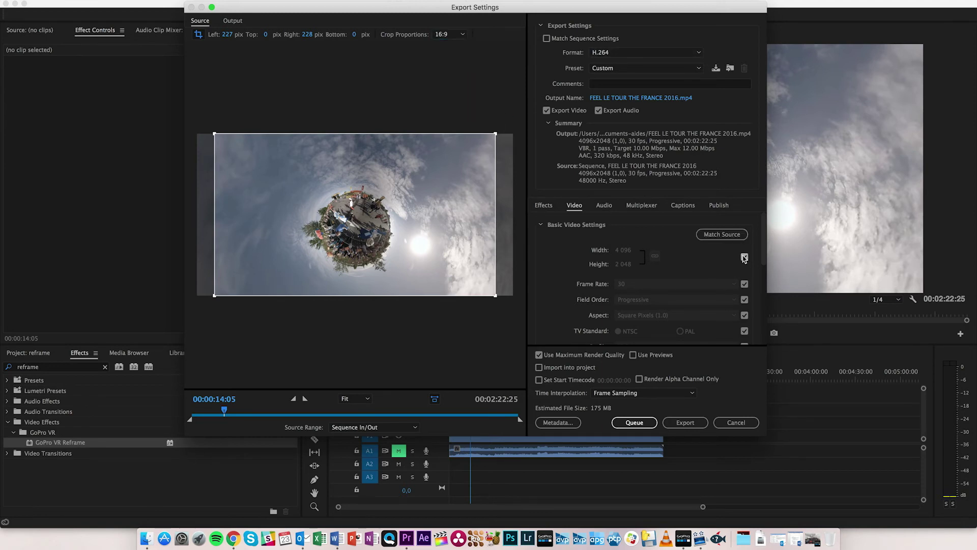
Stop the export frame size from matching the source, set it to 1920 × 1080 with unlinked proportions, and preview the output.
click(744, 258)
click(624, 249)
click(625, 264)
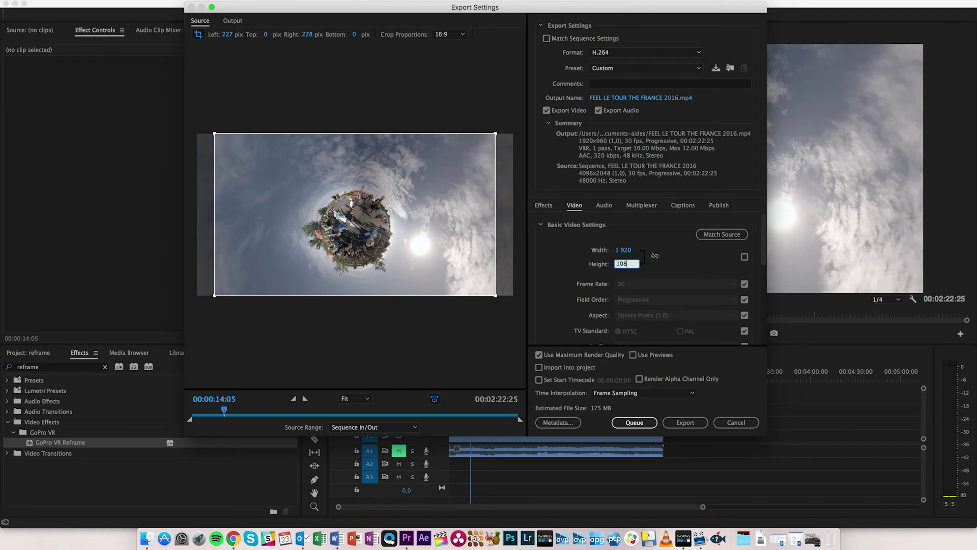
click(232, 22)
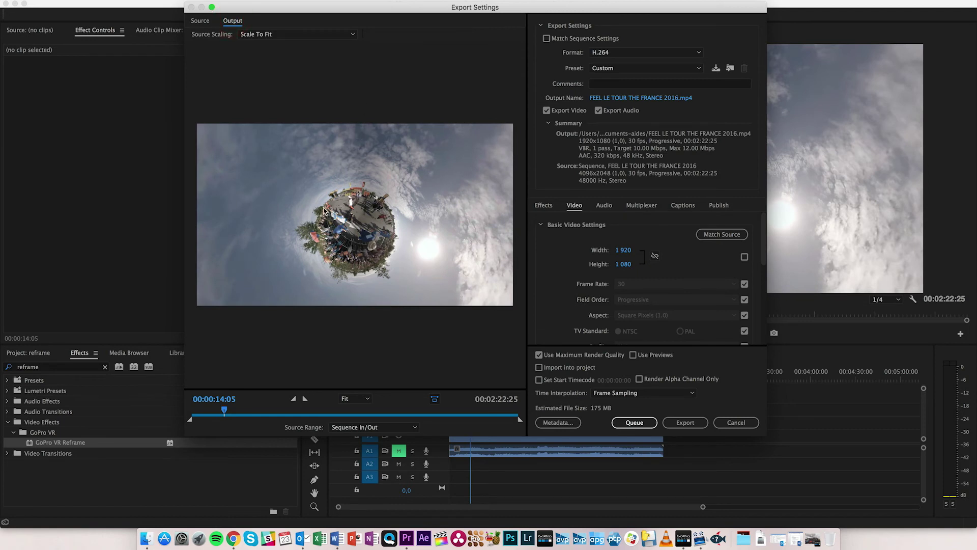